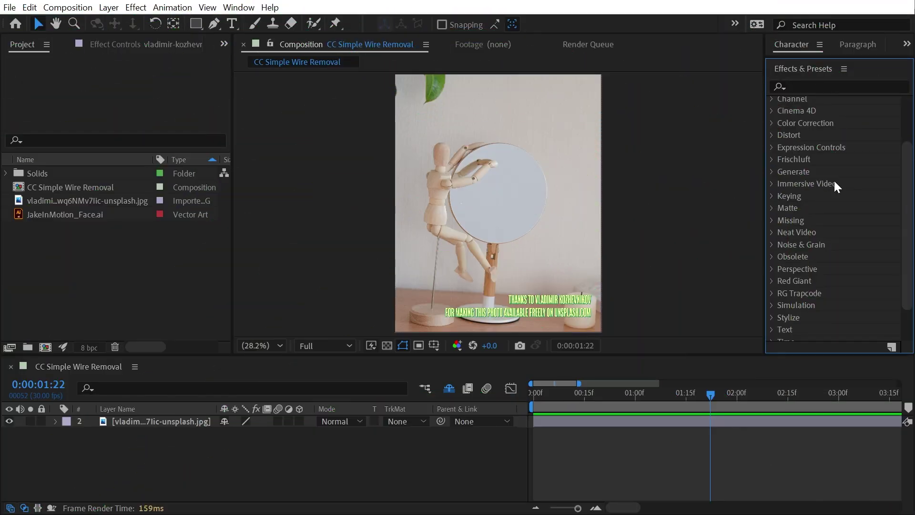
Locate CC Simple Wire Removal under the Keying effects and drag it toward the composition.
{"action": "scroll", "coordinate": [833, 179], "scroll_direction": "down", "scroll_amount": 2}
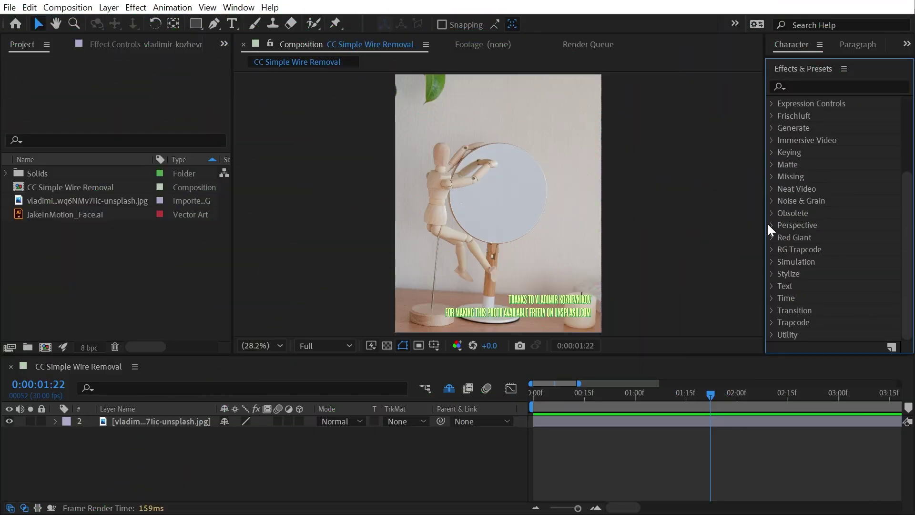
{"action": "left_click", "coordinate": [770, 153]}
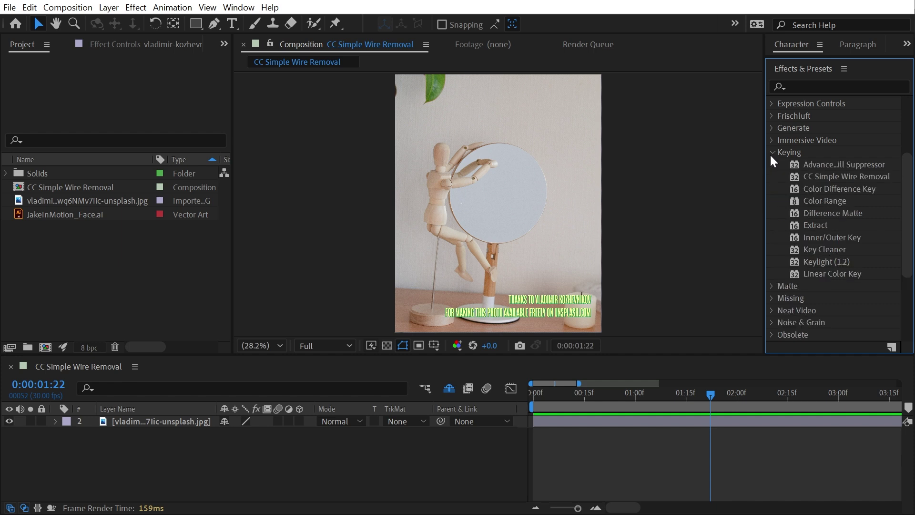
{"action": "left_click", "coordinate": [824, 174]}
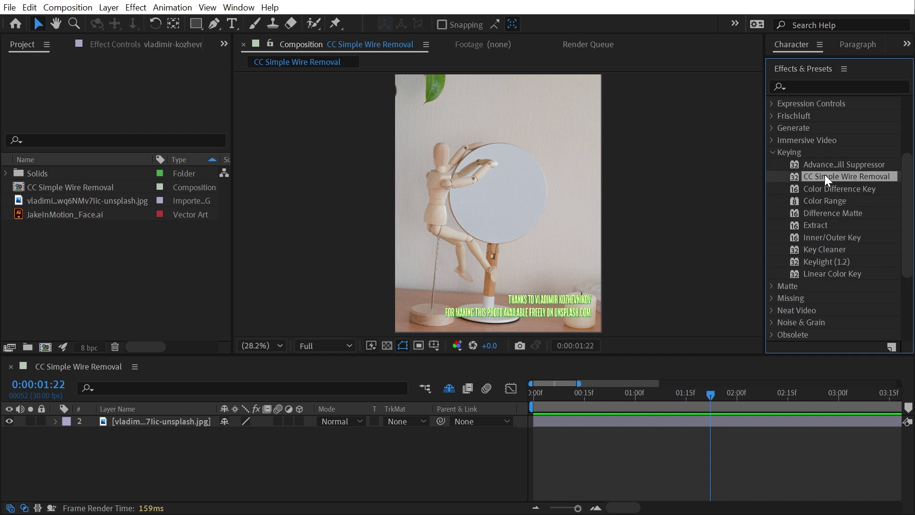
{"action": "left_click_drag", "start_coordinate": [825, 175], "coordinate": [441, 229]}
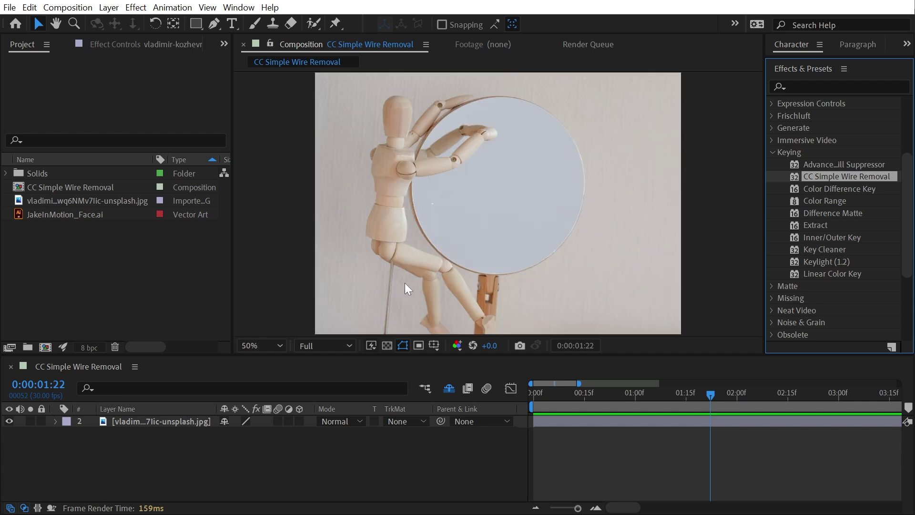
Survey the photo's table, credit text, mannequin and mirror to find the support rod.
{"action": "left_click_drag", "start_coordinate": [424, 288], "coordinate": [481, 205]}
{"action": "left_click_drag", "start_coordinate": [498, 86], "coordinate": [491, 68]}
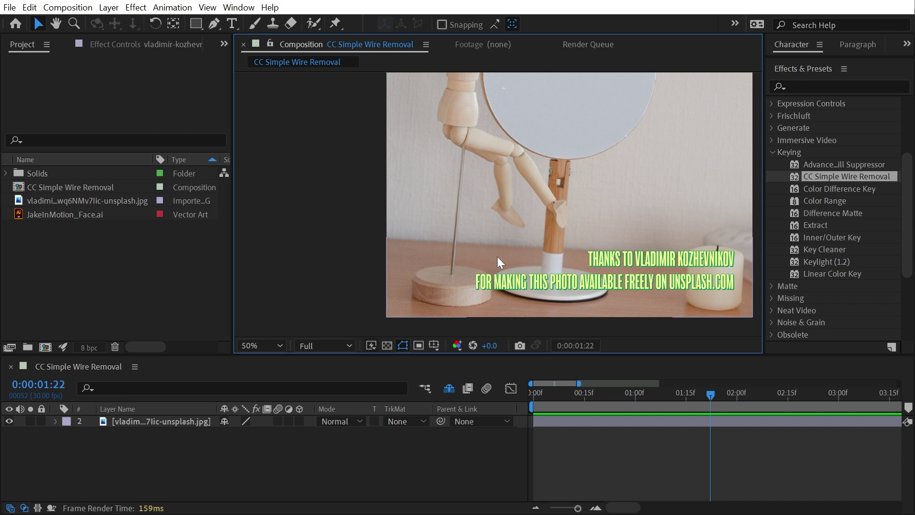
{"action": "left_click_drag", "start_coordinate": [529, 124], "coordinate": [473, 250]}
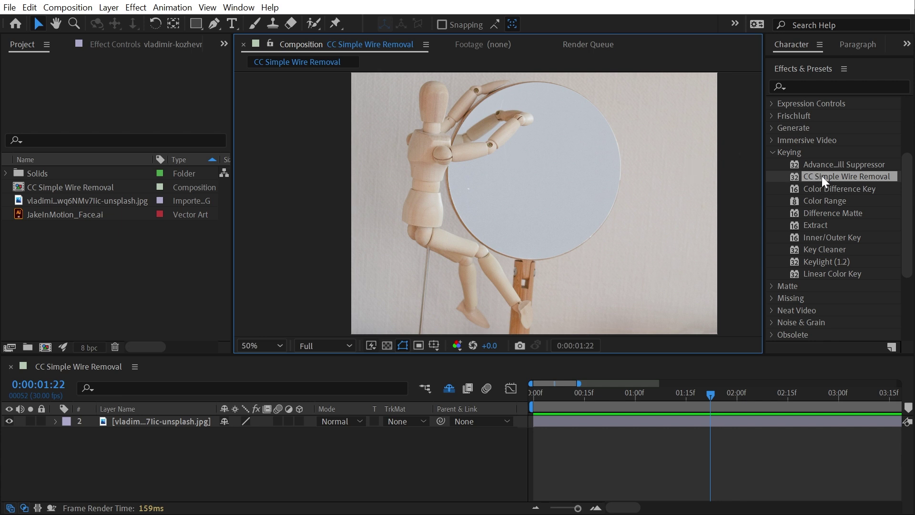
Apply CC Simple Wire Removal to the photo, placing Point B at the knee and Point A at the stand base.
{"action": "left_click_drag", "start_coordinate": [821, 176], "coordinate": [522, 191]}
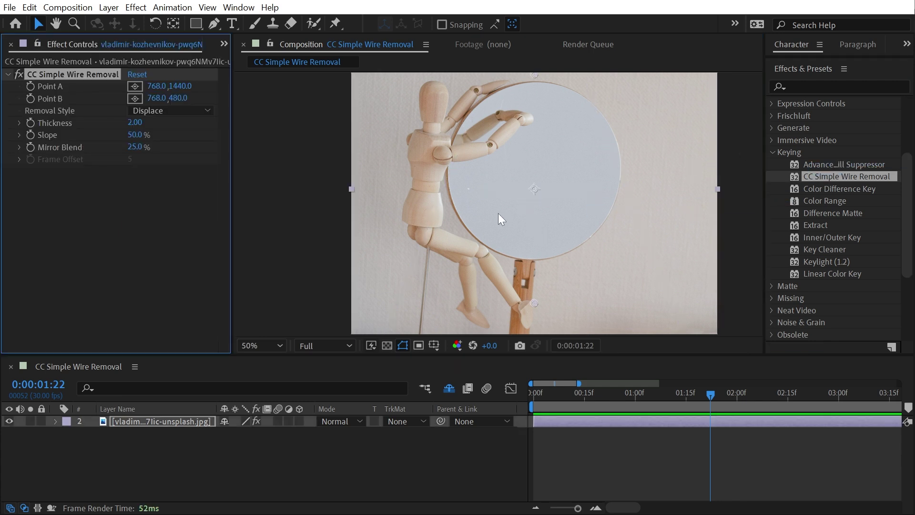
{"action": "scroll", "coordinate": [498, 213], "scroll_direction": "down", "scroll_amount": 1}
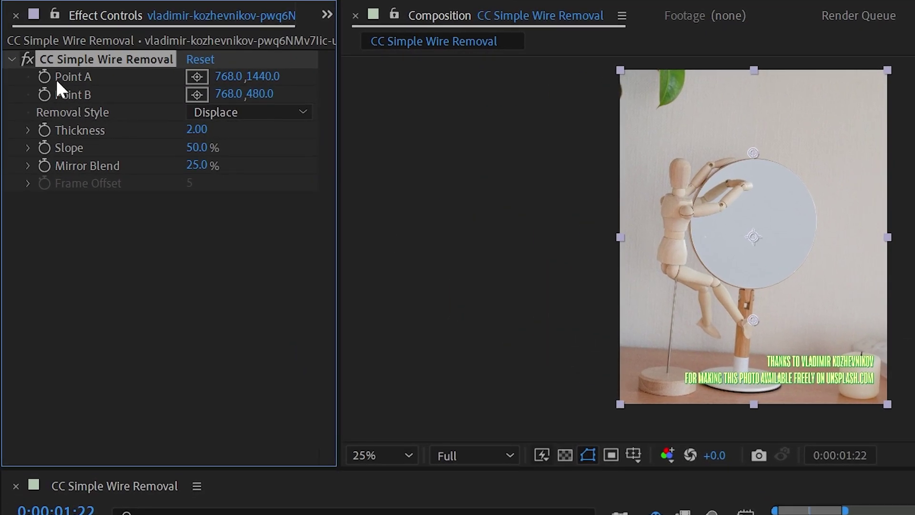
{"action": "left_click_drag", "start_coordinate": [727, 244], "coordinate": [536, 230]}
{"action": "left_click_drag", "start_coordinate": [562, 138], "coordinate": [505, 281]}
{"action": "left_click_drag", "start_coordinate": [561, 305], "coordinate": [478, 359]}
Zoom in to snap both points onto the rod's ends, then widen Thickness to 16.80.
{"action": "key", "text": "z"}
{"action": "left_click", "coordinate": [519, 374]}
{"action": "left_click", "coordinate": [715, 238]}
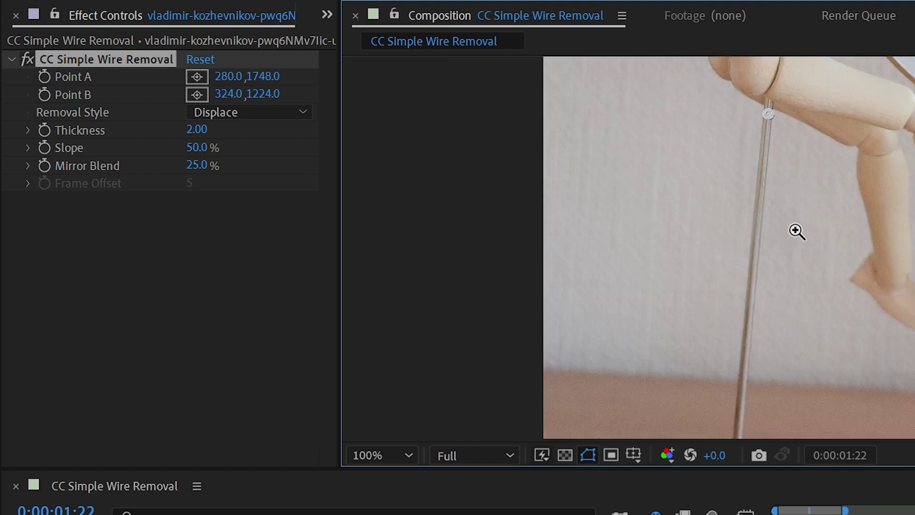
{"action": "left_click_drag", "start_coordinate": [770, 110], "coordinate": [768, 96]}
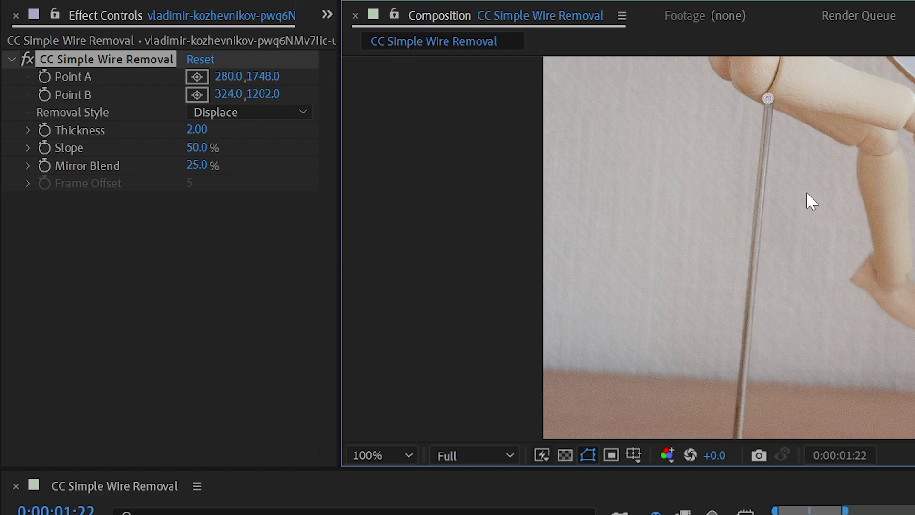
{"action": "left_click_drag", "start_coordinate": [804, 193], "coordinate": [816, 65]}
{"action": "left_click_drag", "start_coordinate": [751, 279], "coordinate": [747, 276]}
{"action": "scroll", "coordinate": [807, 191], "scroll_direction": "down", "scroll_amount": 2}
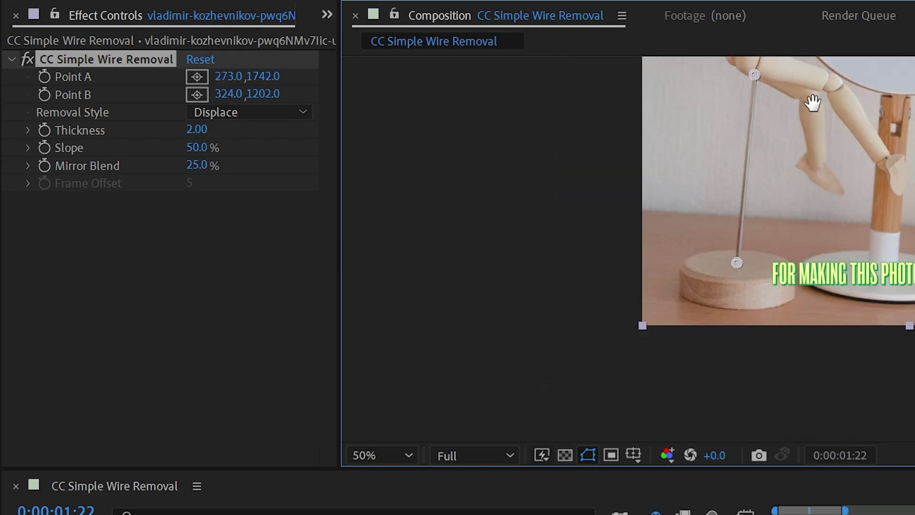
{"action": "left_click_drag", "start_coordinate": [811, 100], "coordinate": [713, 136]}
{"action": "left_click_drag", "start_coordinate": [196, 129], "coordinate": [349, 126]}
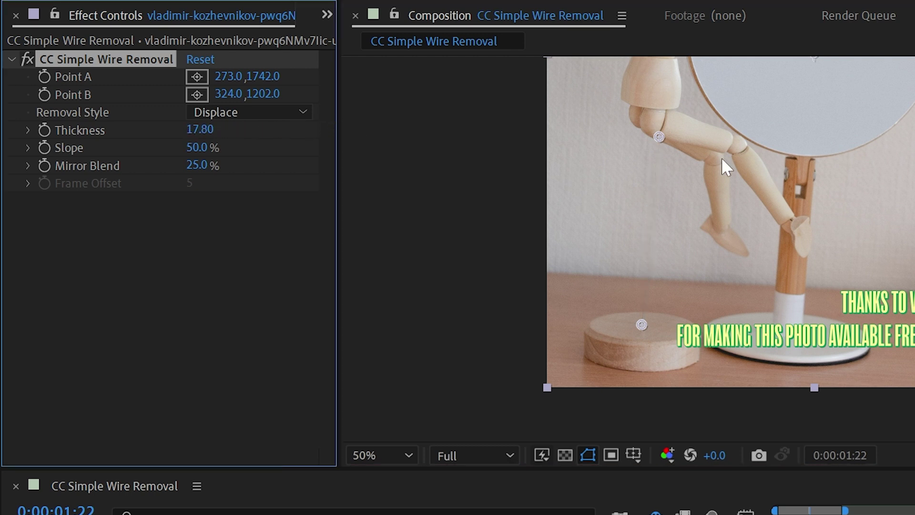
Inspect the hips and leg, and drop the removal Thickness to 10.70 to compare results.
{"action": "scroll", "coordinate": [616, 182], "scroll_direction": "up", "scroll_amount": 2}
{"action": "left_click_drag", "start_coordinate": [685, 153], "coordinate": [755, 172]}
{"action": "scroll", "coordinate": [731, 188], "scroll_direction": "down", "scroll_amount": 2}
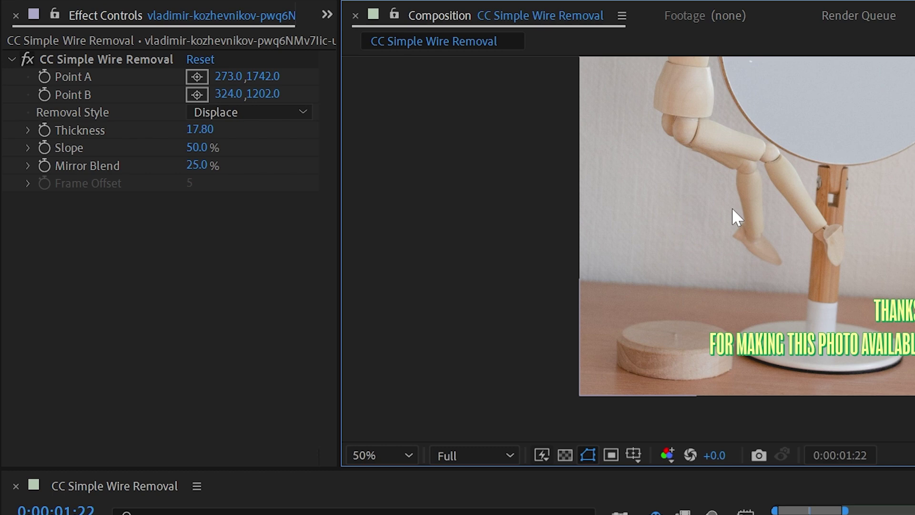
{"action": "scroll", "coordinate": [633, 178], "scroll_direction": "up", "scroll_amount": 6}
{"action": "left_click_drag", "start_coordinate": [672, 167], "coordinate": [664, 379]}
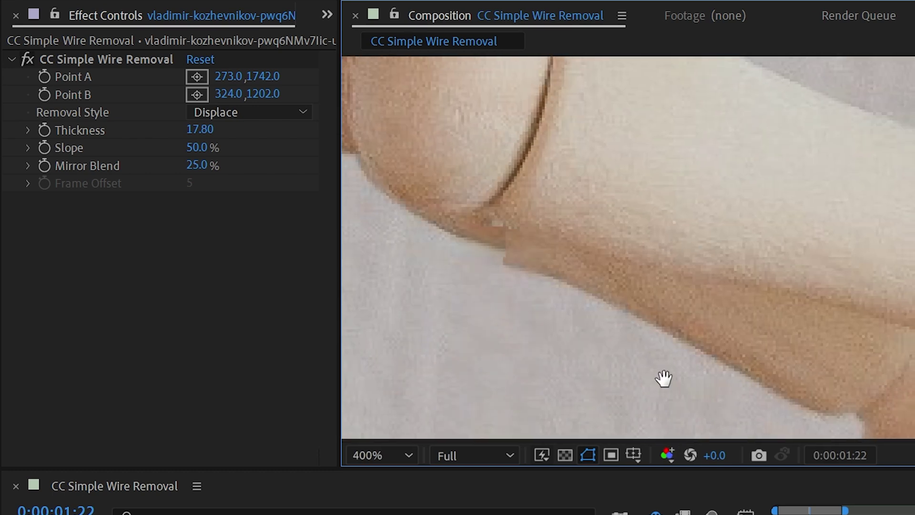
{"action": "scroll", "coordinate": [596, 231], "scroll_direction": "down", "scroll_amount": 2}
{"action": "left_click_drag", "start_coordinate": [596, 231], "coordinate": [643, 157]}
{"action": "left_click", "coordinate": [105, 59]}
{"action": "left_click_drag", "start_coordinate": [200, 129], "coordinate": [114, 143]}
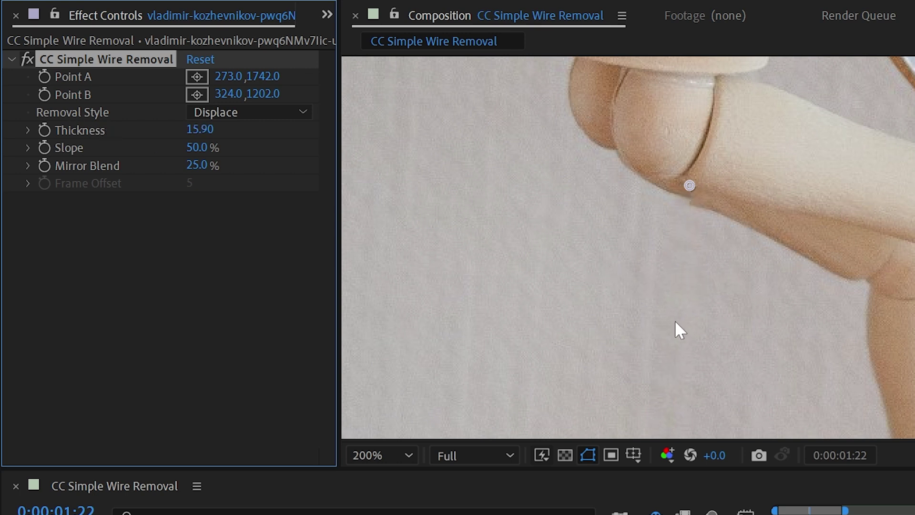
Return Thickness to 17.80 while checking the wooden base and the mannequin.
{"action": "scroll", "coordinate": [679, 329], "scroll_direction": "down", "scroll_amount": 2}
{"action": "left_click_drag", "start_coordinate": [657, 374], "coordinate": [680, 106]}
{"action": "left_click_drag", "start_coordinate": [199, 131], "coordinate": [206, 128]}
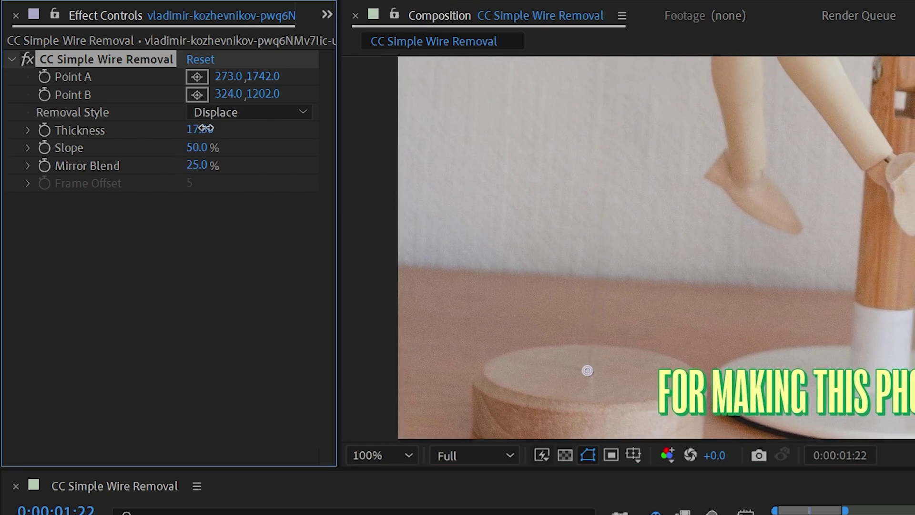
{"action": "scroll", "coordinate": [601, 276], "scroll_direction": "down", "scroll_amount": 2}
{"action": "left_click_drag", "start_coordinate": [791, 245], "coordinate": [793, 353]}
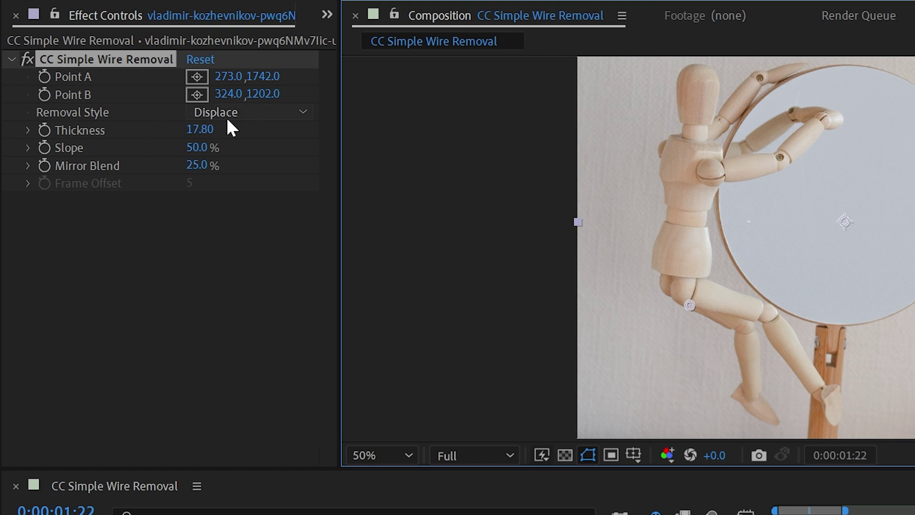
Narrow Thickness to 15.00 at the knee, nudge Point B, and bring up the Removal Style list.
{"action": "scroll", "coordinate": [674, 170], "scroll_direction": "up", "scroll_amount": 4}
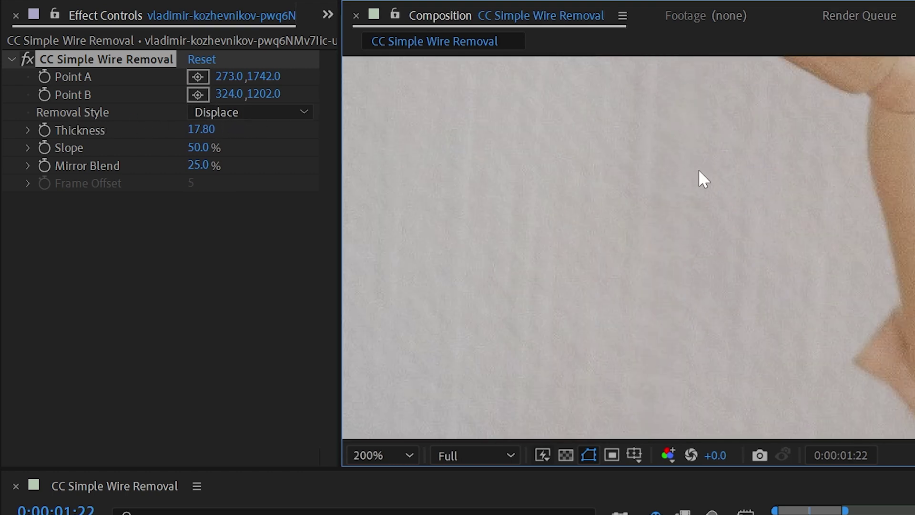
{"action": "left_click_drag", "start_coordinate": [755, 336], "coordinate": [674, 314]}
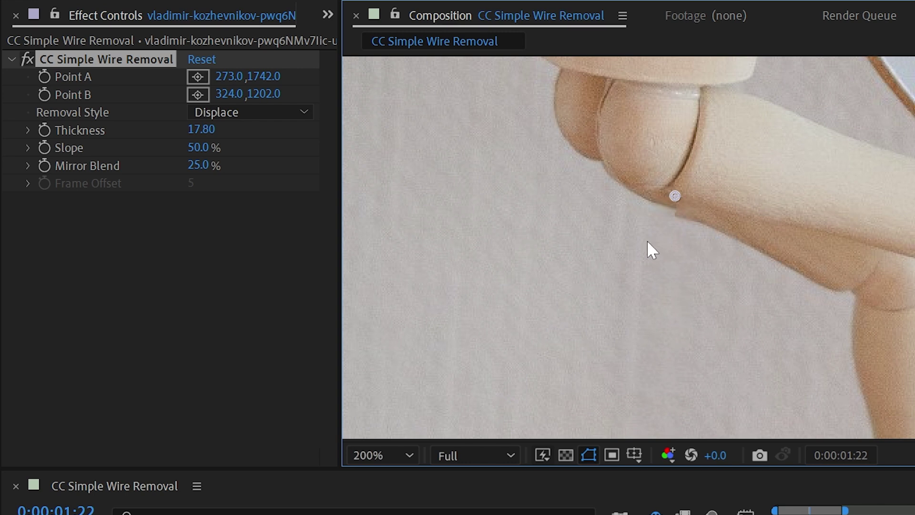
{"action": "mouse_move", "coordinate": [204, 129]}
{"action": "left_mouse_down"}
{"action": "mouse_move", "coordinate": [39, 124]}
{"action": "mouse_move", "coordinate": [220, 124]}
{"action": "left_mouse_up"}
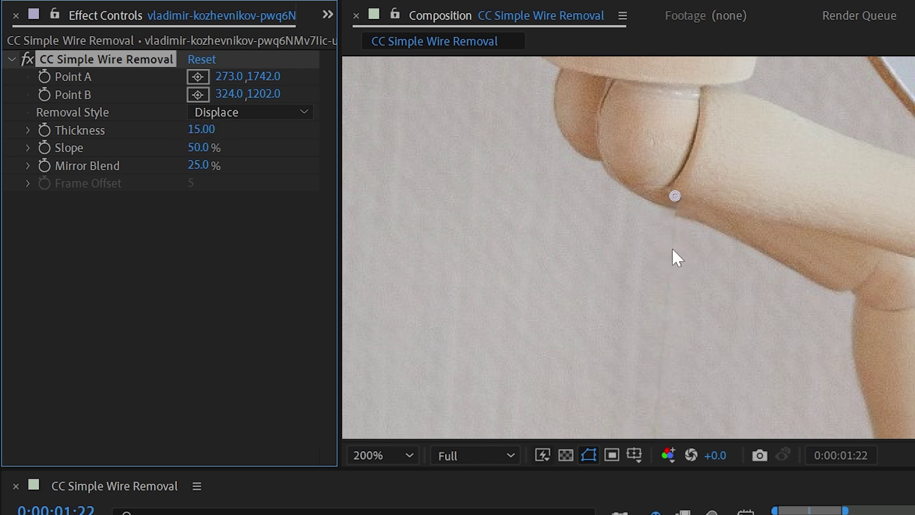
{"action": "mouse_move", "coordinate": [673, 201]}
{"action": "left_mouse_down"}
{"action": "mouse_move", "coordinate": [682, 209]}
{"action": "mouse_move", "coordinate": [679, 197]}
{"action": "left_mouse_up"}
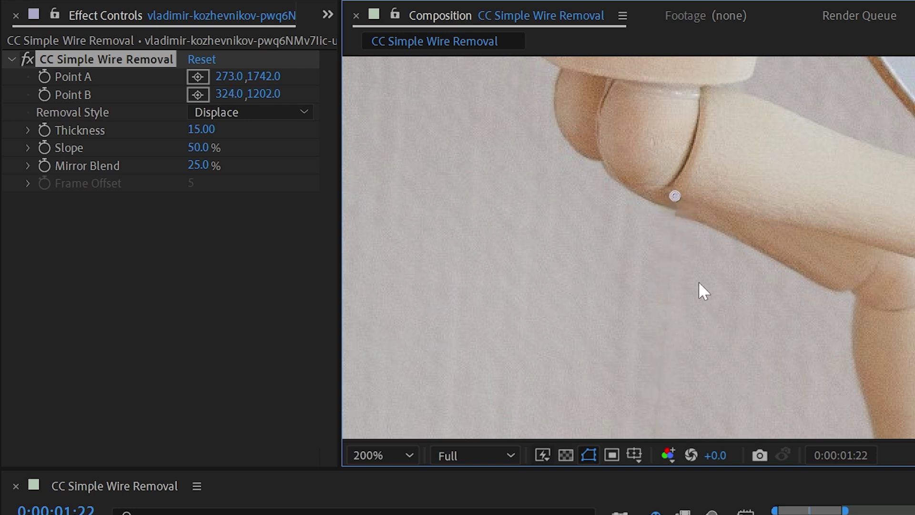
{"action": "left_click", "coordinate": [242, 113]}
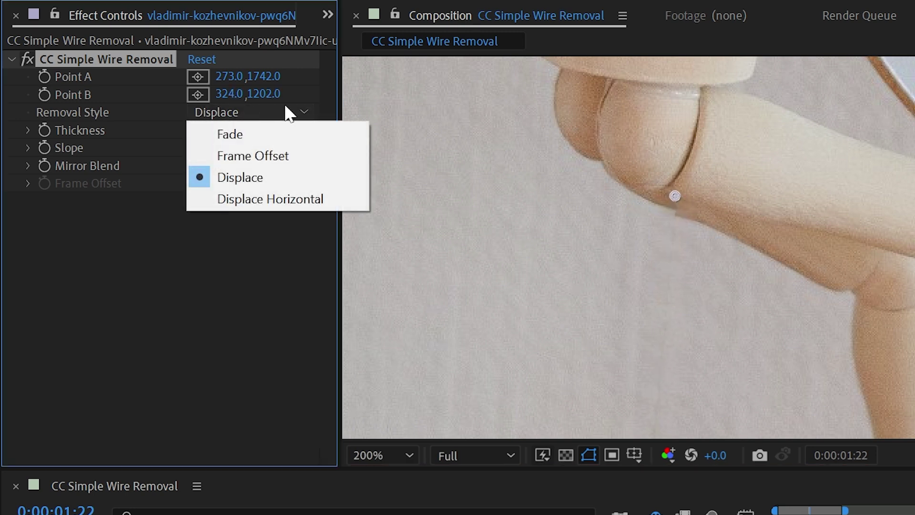
Use the Fade removal style at Thickness 9.40 with the transparency grid showing behind the legs and base.
{"action": "left_click", "coordinate": [292, 136]}
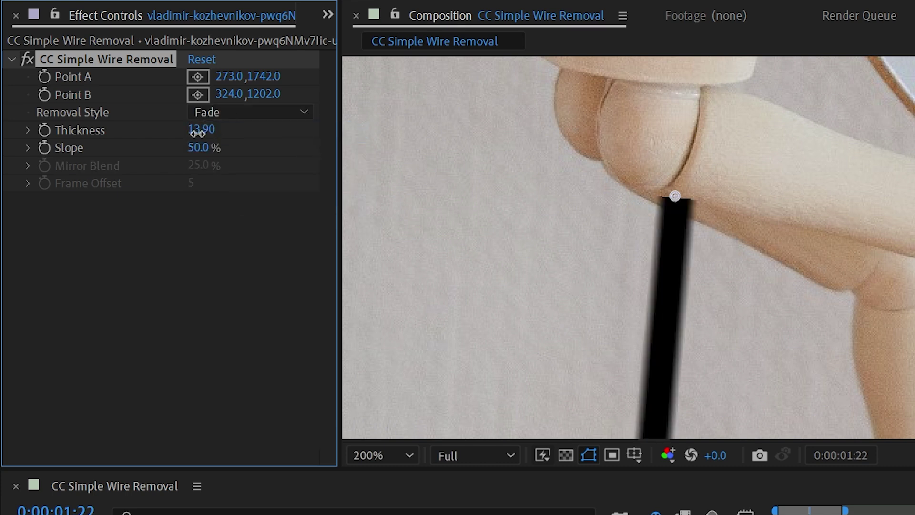
{"action": "mouse_move", "coordinate": [105, 132]}
{"action": "left_mouse_down"}
{"action": "mouse_move", "coordinate": [29, 136]}
{"action": "mouse_move", "coordinate": [147, 133]}
{"action": "mouse_move", "coordinate": [35, 133]}
{"action": "mouse_move", "coordinate": [122, 133]}
{"action": "left_mouse_up"}
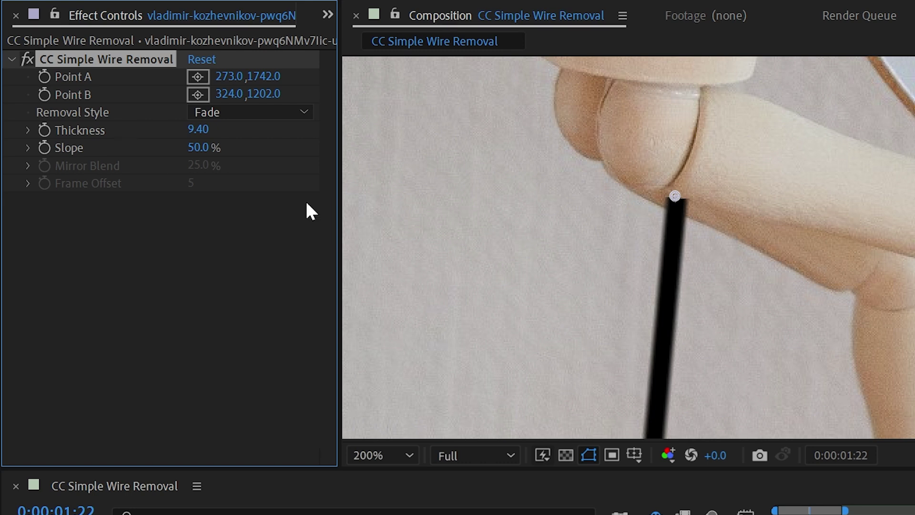
{"action": "left_click", "coordinate": [566, 455]}
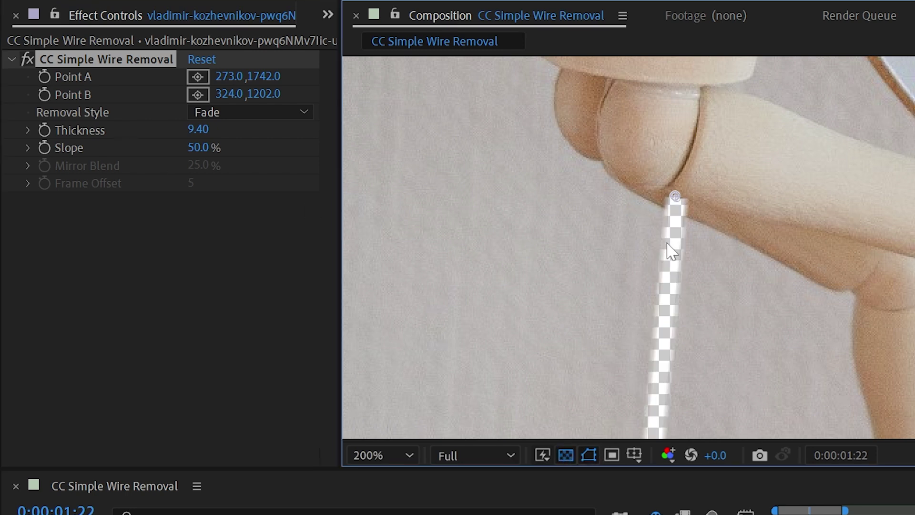
{"action": "scroll", "coordinate": [653, 191], "scroll_direction": "down", "scroll_amount": 2}
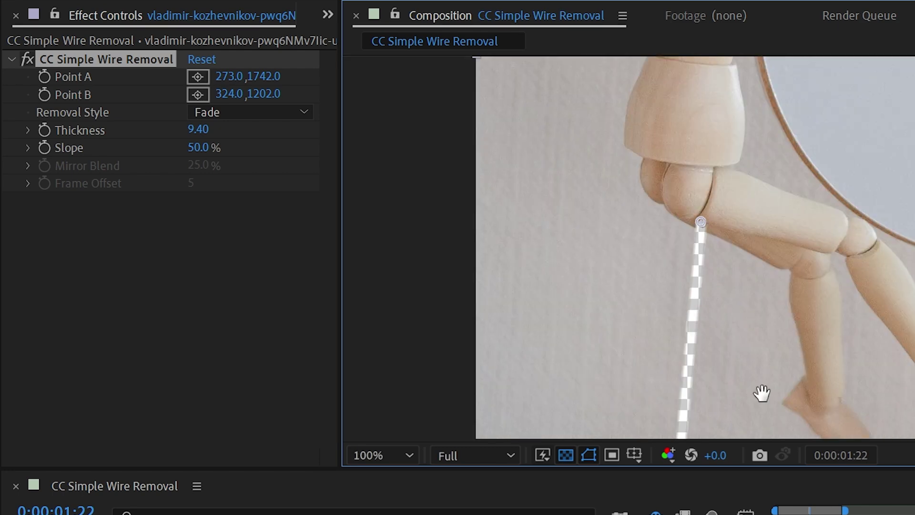
{"action": "left_click_drag", "start_coordinate": [760, 390], "coordinate": [649, 286]}
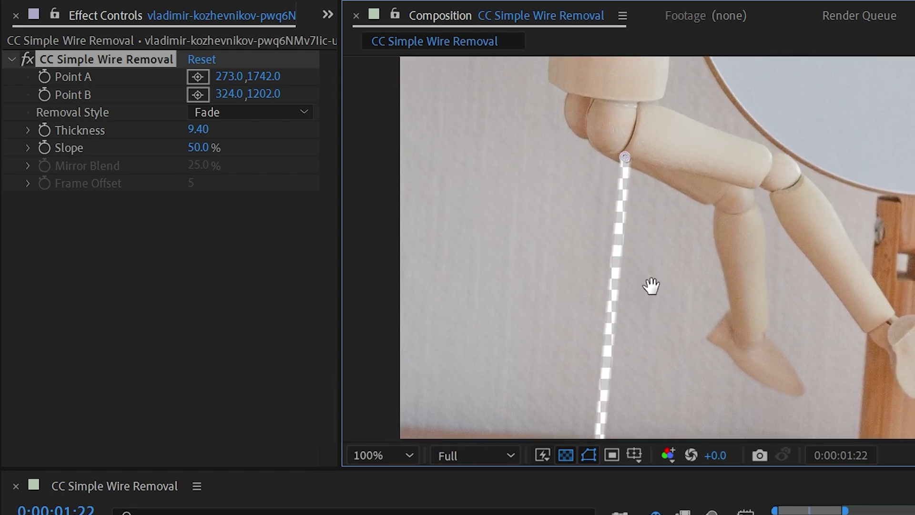
{"action": "scroll", "coordinate": [663, 245], "scroll_direction": "up", "scroll_amount": 2}
{"action": "left_click_drag", "start_coordinate": [664, 245], "coordinate": [672, 272]}
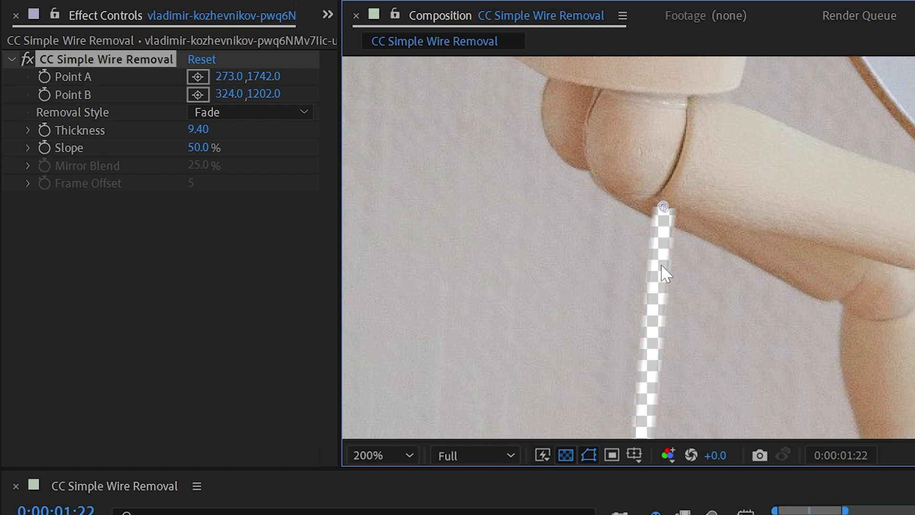
Switch Removal Style to Frame Offset and inspect the mirror, legs, base and rod.
{"action": "left_click", "coordinate": [222, 112]}
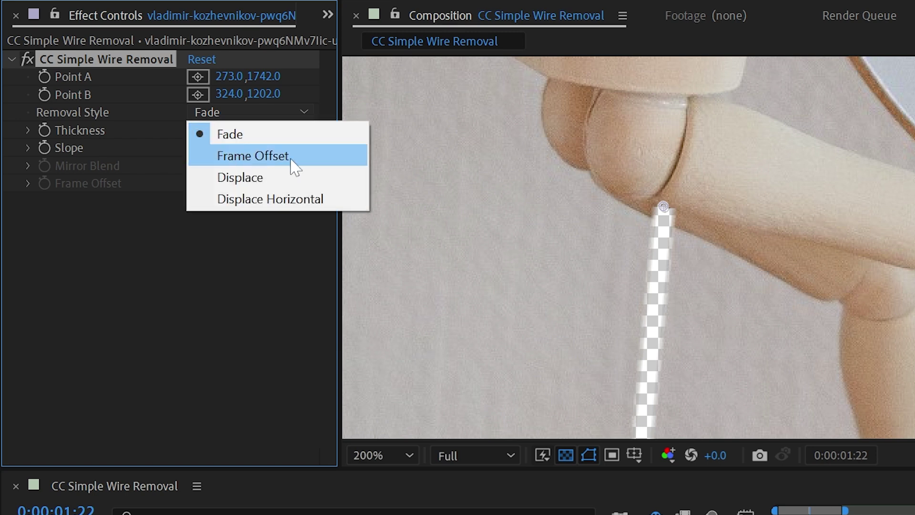
{"action": "left_click", "coordinate": [315, 158]}
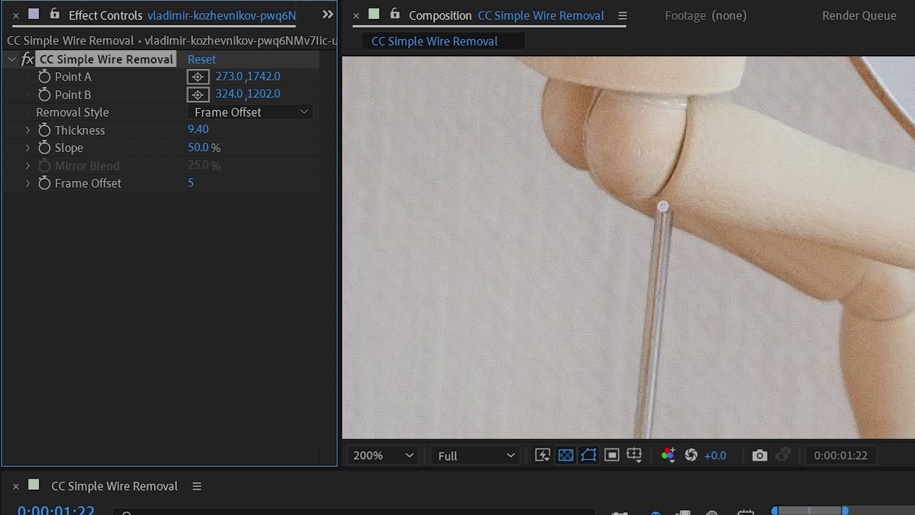
{"action": "left_click", "coordinate": [362, 496]}
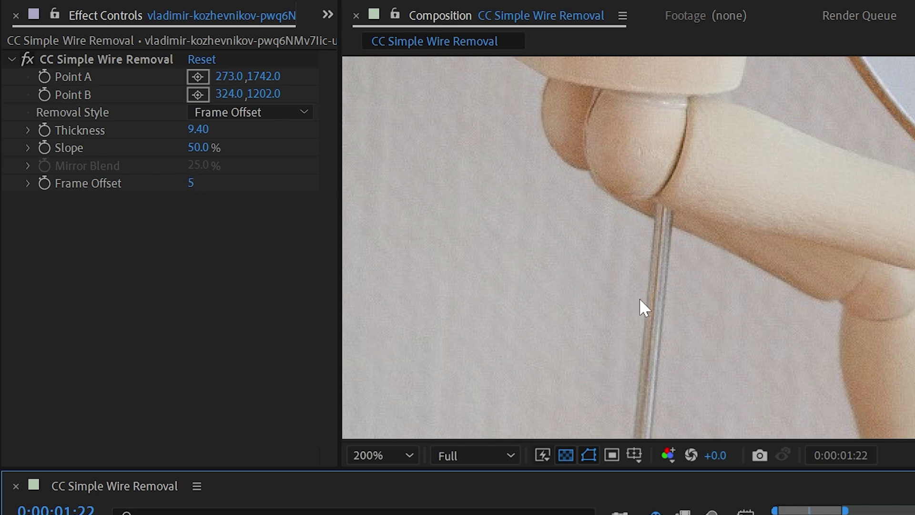
{"action": "scroll", "coordinate": [649, 303], "scroll_direction": "down", "scroll_amount": 2}
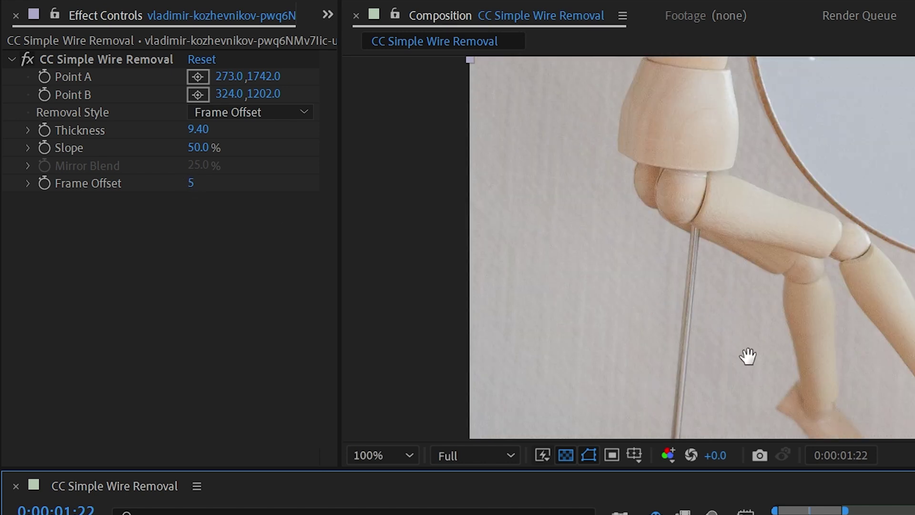
{"action": "scroll", "coordinate": [669, 190], "scroll_direction": "down", "scroll_amount": 2}
{"action": "left_click_drag", "start_coordinate": [664, 100], "coordinate": [645, 235]}
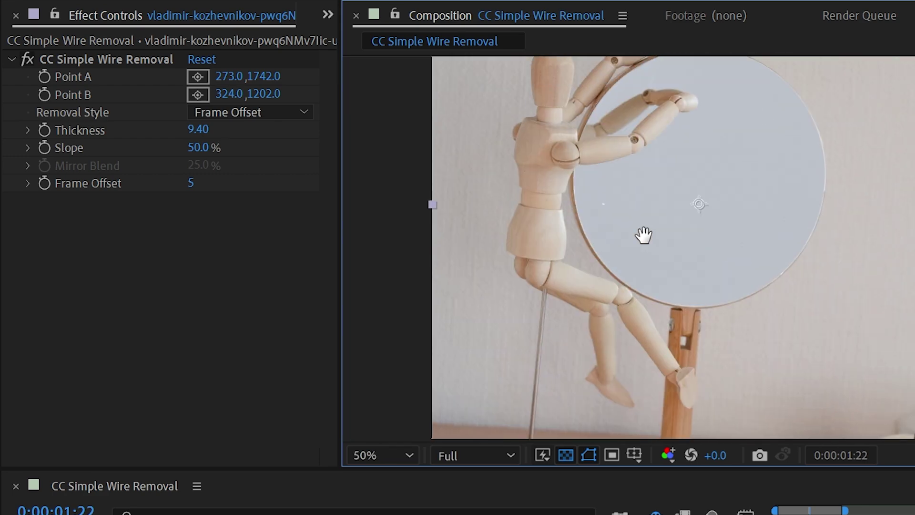
{"action": "left_click_drag", "start_coordinate": [670, 351], "coordinate": [609, 215]}
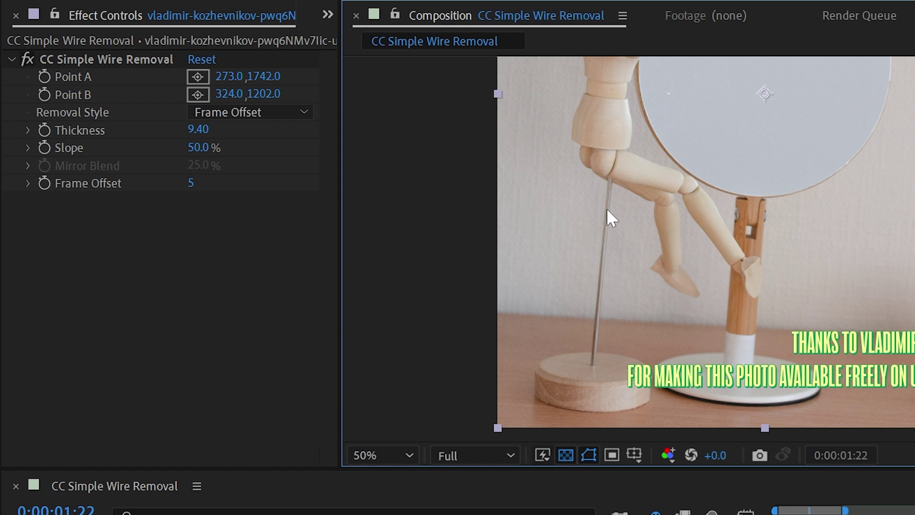
{"action": "scroll", "coordinate": [610, 217], "scroll_direction": "up", "scroll_amount": 2}
{"action": "left_click_drag", "start_coordinate": [602, 205], "coordinate": [648, 246]}
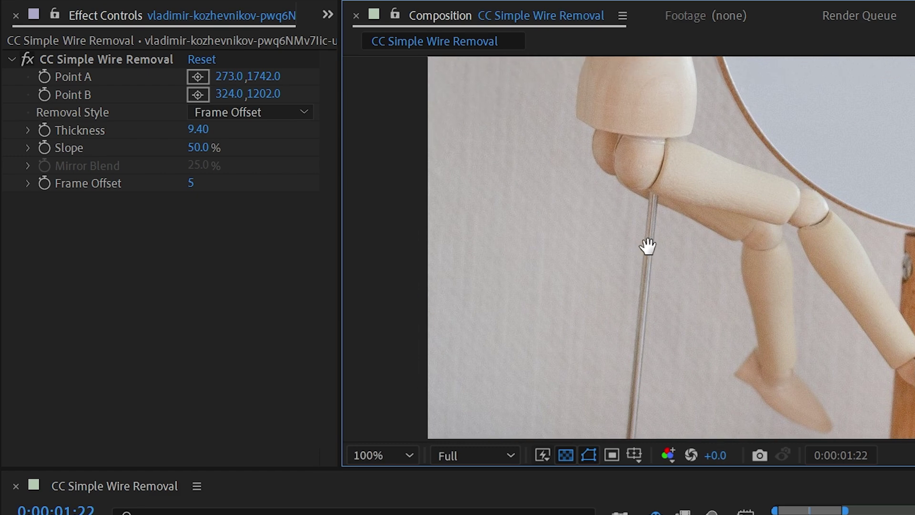
Try Fade again, return to Frame Offset, and undo raising the offset to 11, keeping 5.
{"action": "left_click", "coordinate": [240, 113]}
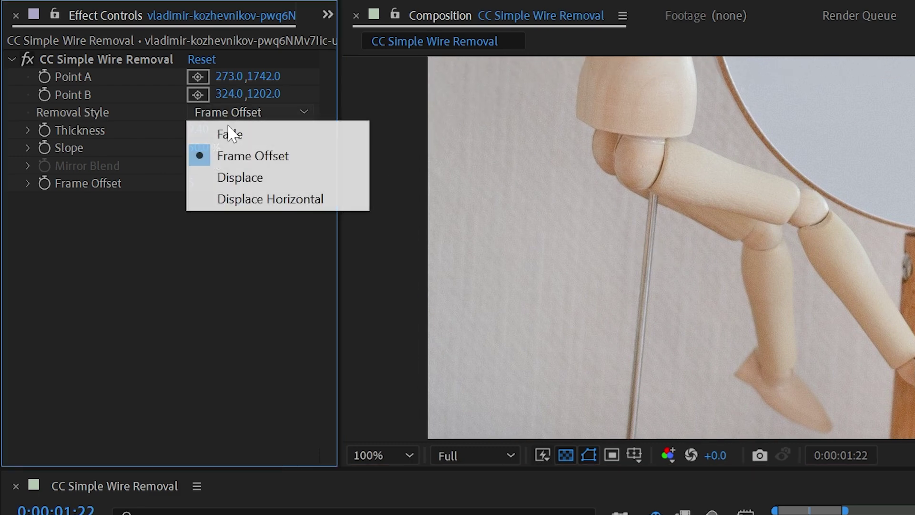
{"action": "left_click", "coordinate": [235, 135]}
{"action": "left_click", "coordinate": [276, 117]}
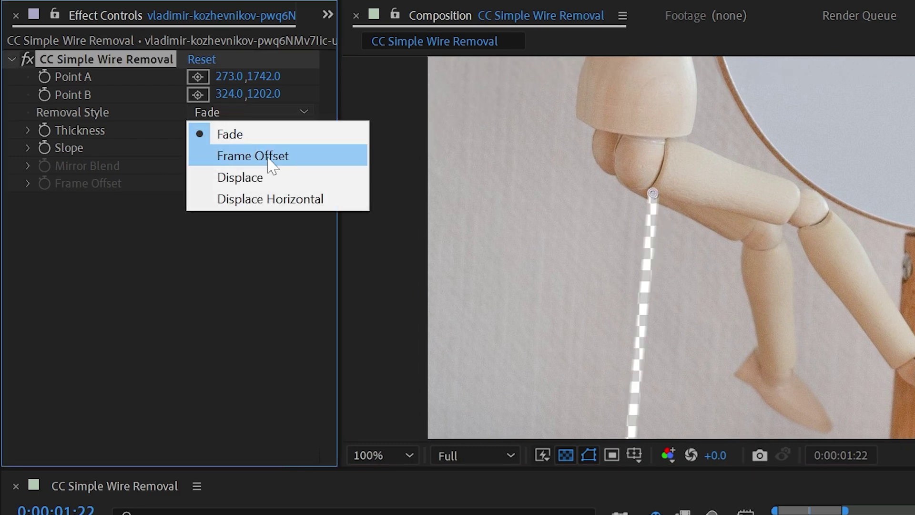
{"action": "left_click", "coordinate": [265, 157]}
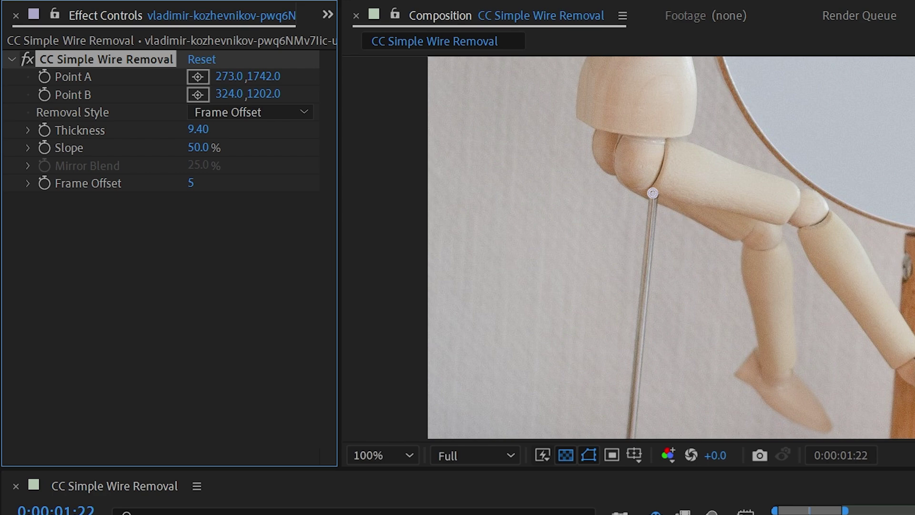
{"action": "left_click_drag", "start_coordinate": [191, 183], "coordinate": [212, 183]}
{"action": "key", "text": "ctrl+z"}
Set Removal Style to Displace with Thickness 16.20.
{"action": "left_click", "coordinate": [278, 114]}
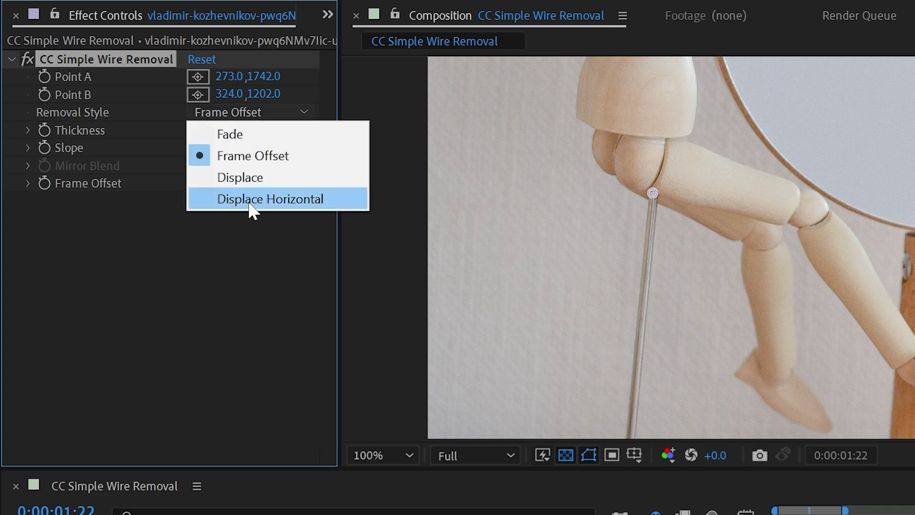
{"action": "left_click", "coordinate": [245, 178]}
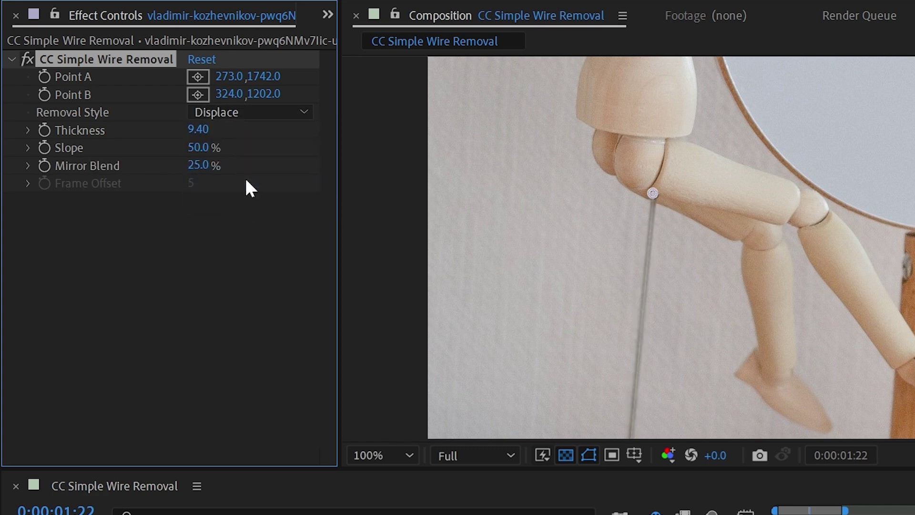
{"action": "left_click_drag", "start_coordinate": [200, 130], "coordinate": [270, 129]}
{"action": "scroll", "coordinate": [685, 223], "scroll_direction": "up", "scroll_amount": 2}
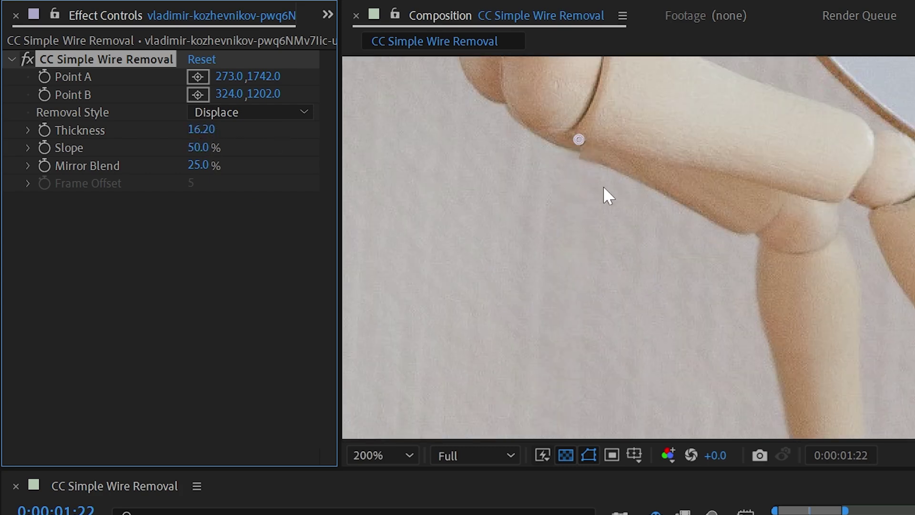
Try Displace Horizontal with a larger Thickness, move Point A to 663, 1565, and return to Displace.
{"action": "left_click", "coordinate": [241, 111]}
{"action": "left_click", "coordinate": [293, 197]}
{"action": "scroll", "coordinate": [668, 222], "scroll_direction": "down", "scroll_amount": 2}
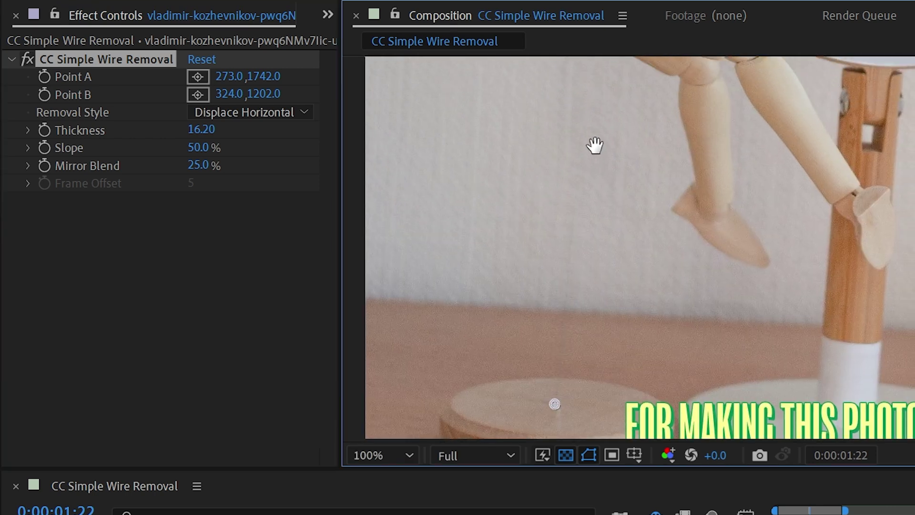
{"action": "left_click_drag", "start_coordinate": [594, 145], "coordinate": [588, 117]}
{"action": "left_click_drag", "start_coordinate": [213, 137], "coordinate": [660, 119]}
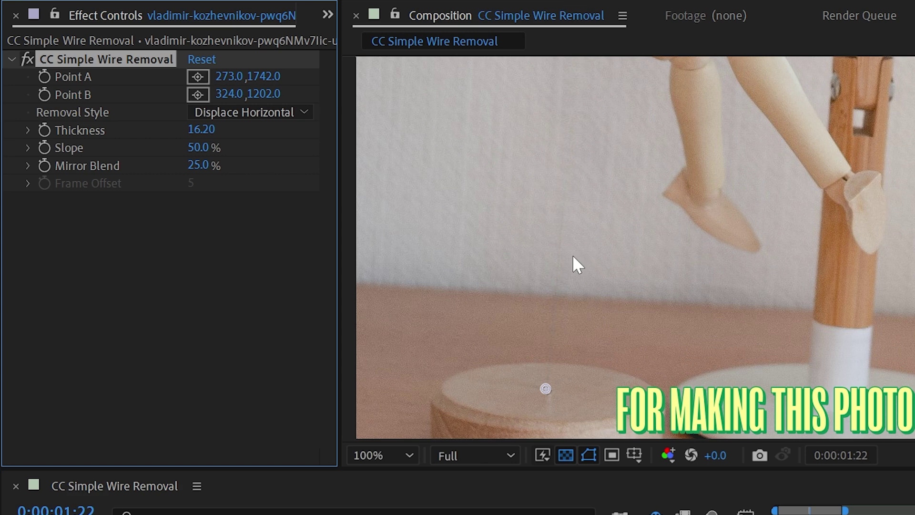
{"action": "scroll", "coordinate": [519, 348], "scroll_direction": "down", "scroll_amount": 1}
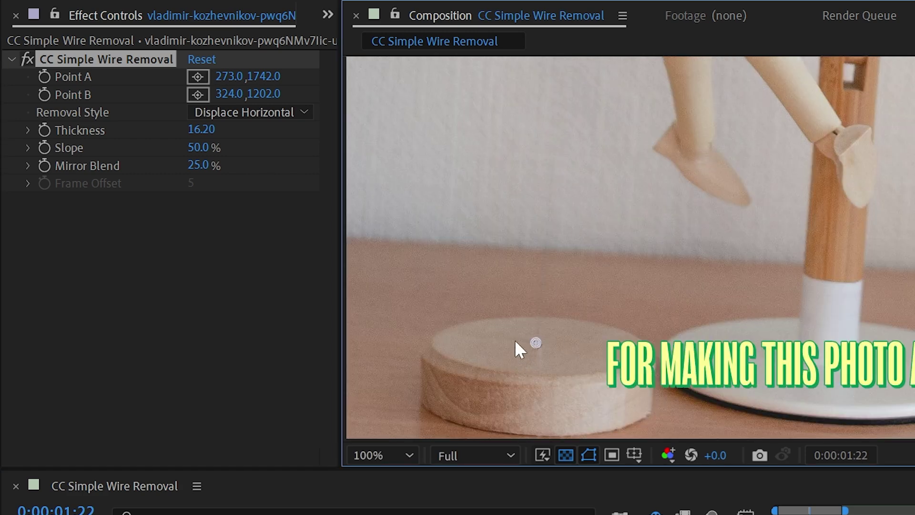
{"action": "left_click_drag", "start_coordinate": [535, 341], "coordinate": [801, 234]}
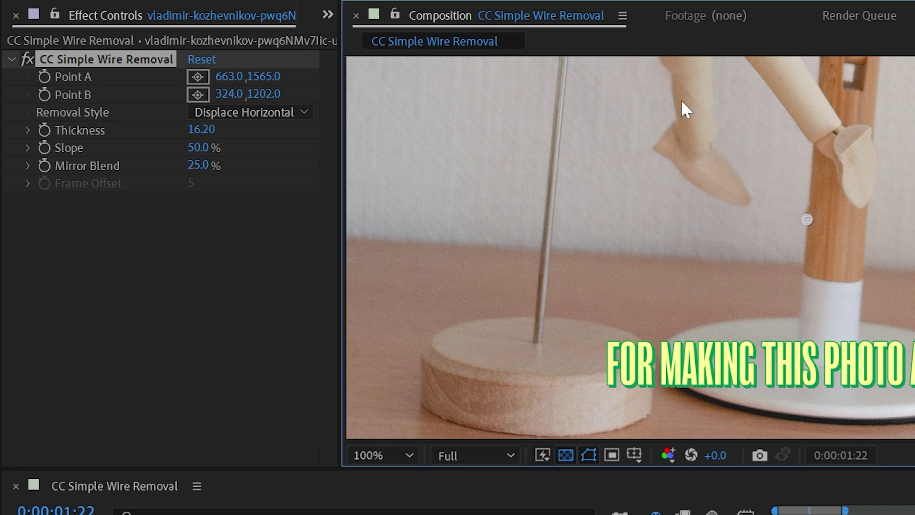
{"action": "left_click", "coordinate": [252, 115]}
{"action": "left_click", "coordinate": [257, 175]}
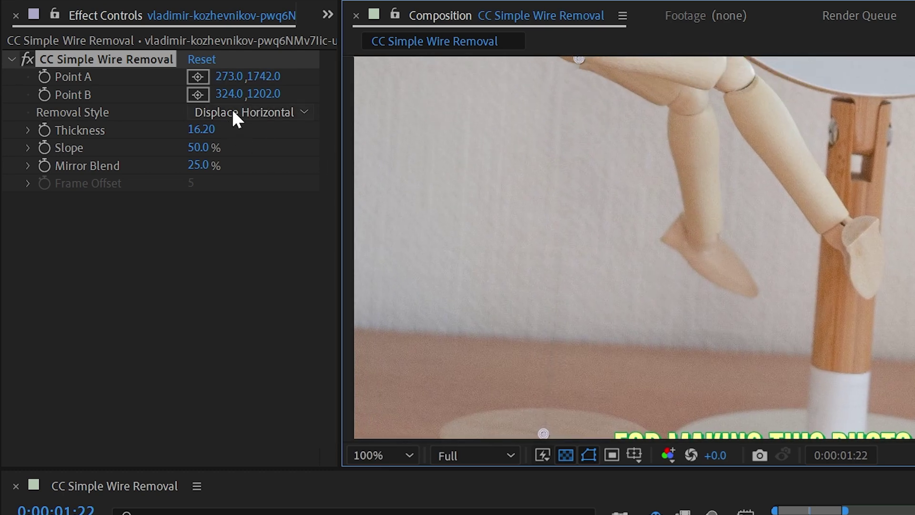
Keep Displace as the Removal Style and scrub the strip's Slope to 74%.
{"action": "left_click", "coordinate": [233, 113]}
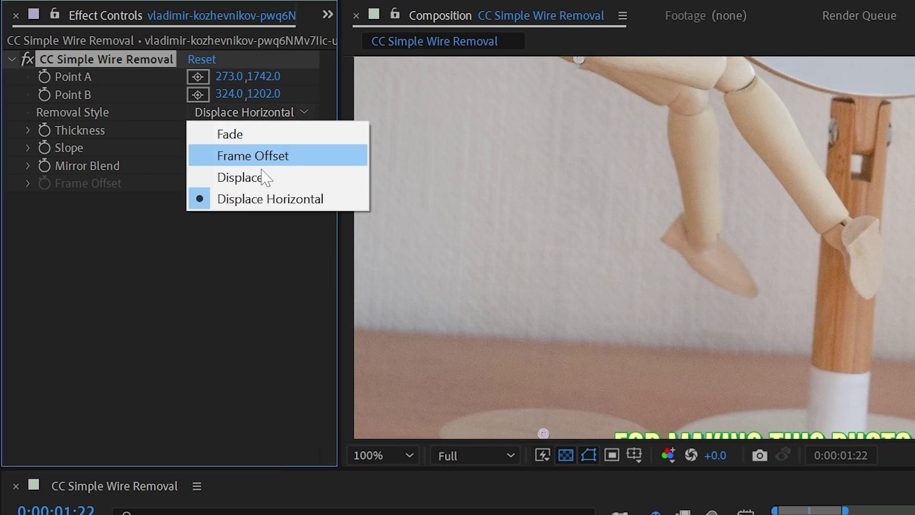
{"action": "left_click", "coordinate": [265, 177]}
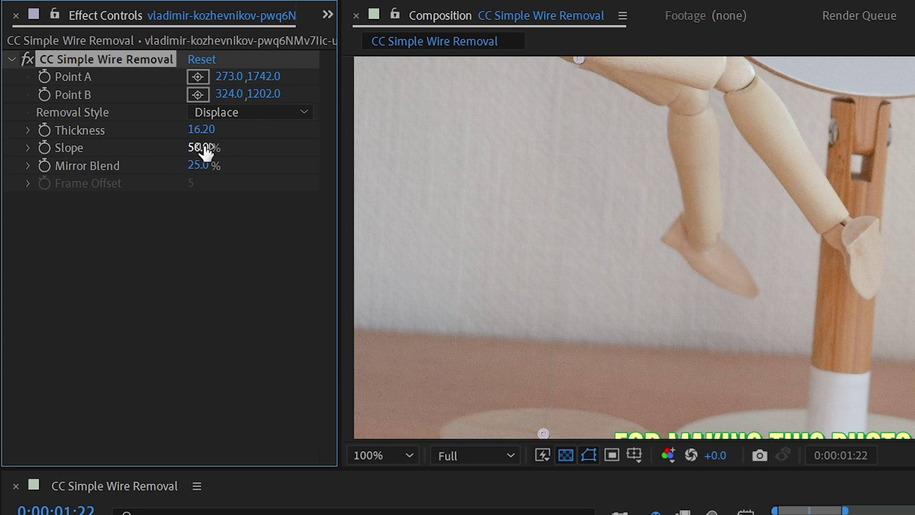
{"action": "scroll", "coordinate": [670, 267], "scroll_direction": "up", "scroll_amount": 2}
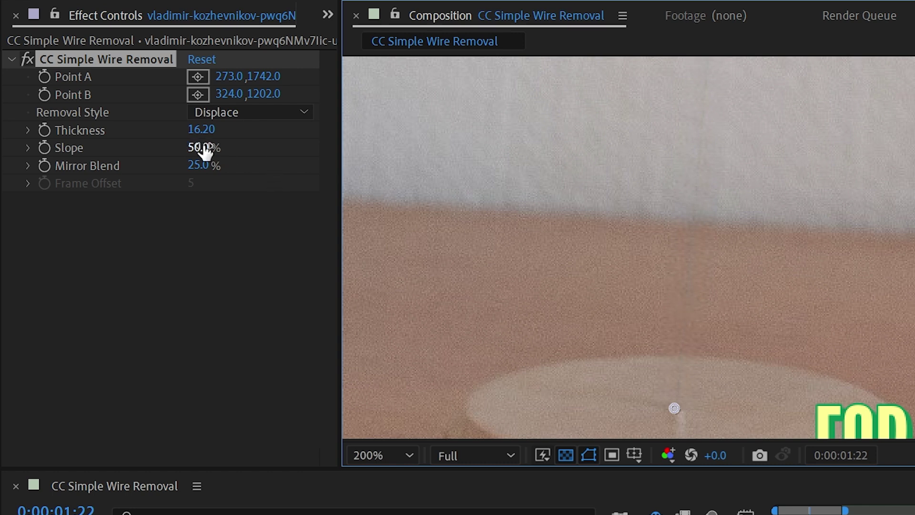
{"action": "left_click_drag", "start_coordinate": [204, 148], "coordinate": [87, 159]}
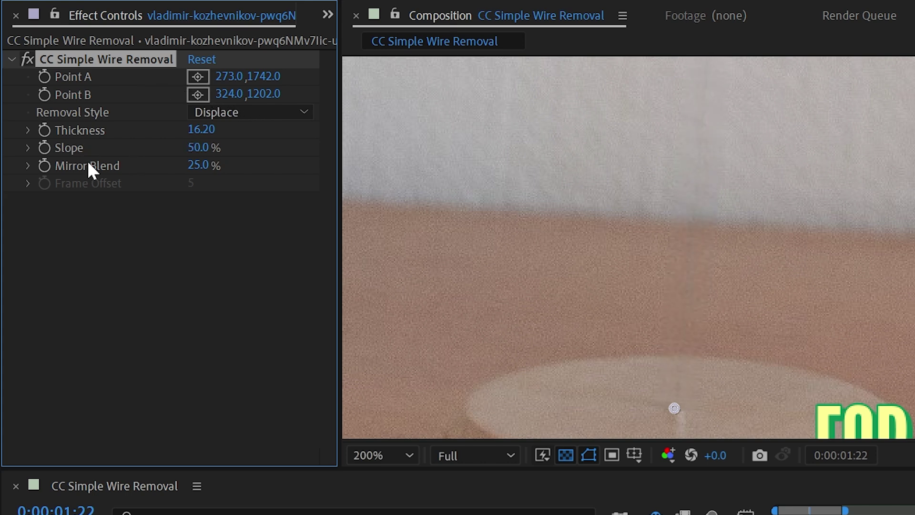
Keep Displace and scrub Mirror Blend between 0% and 100% while viewing the patched rod.
{"action": "left_click", "coordinate": [257, 113]}
{"action": "left_click", "coordinate": [198, 261]}
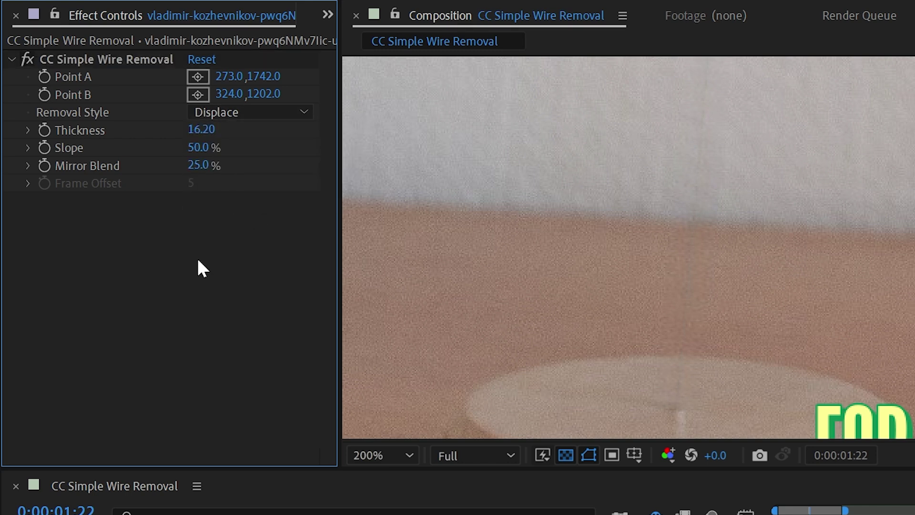
{"action": "left_click_drag", "start_coordinate": [203, 175], "coordinate": [172, 165]}
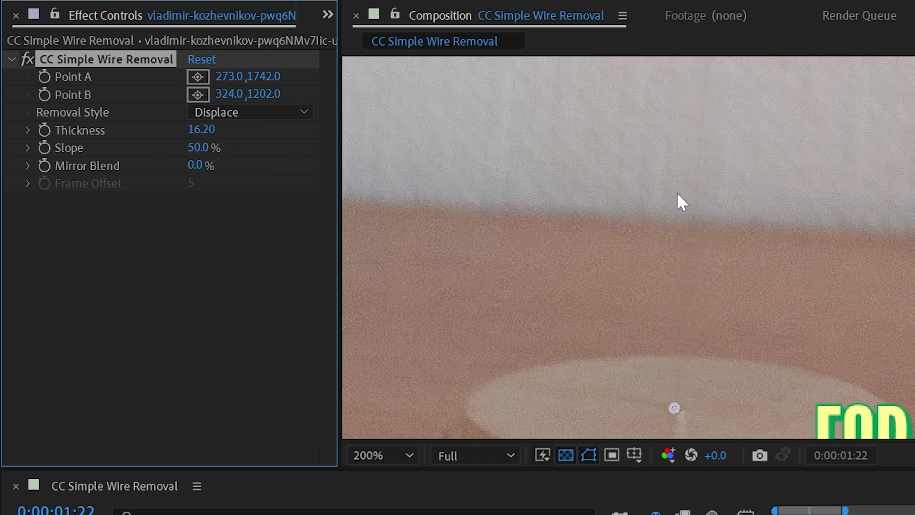
{"action": "scroll", "coordinate": [713, 208], "scroll_direction": "up", "scroll_amount": 2}
{"action": "left_click_drag", "start_coordinate": [729, 137], "coordinate": [682, 225]}
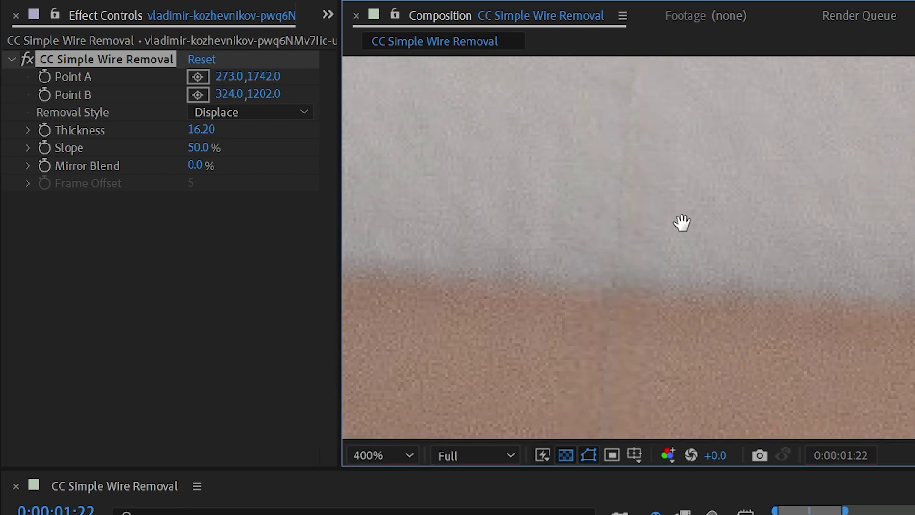
{"action": "left_click_drag", "start_coordinate": [218, 165], "coordinate": [197, 169]}
Reset Mirror Blend to its 25% default and zoom the viewer out to 25%.
{"action": "right_click", "coordinate": [93, 164]}
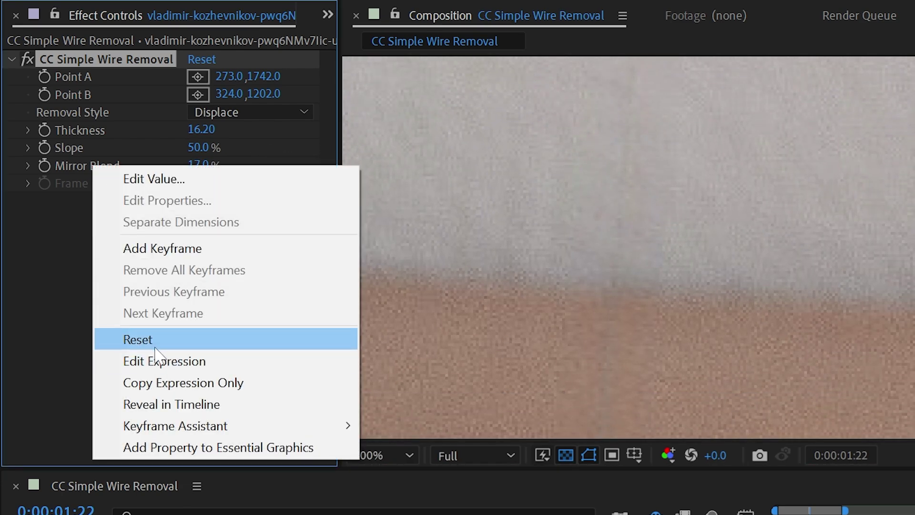
{"action": "left_click", "coordinate": [158, 341]}
{"action": "scroll", "coordinate": [701, 246], "scroll_direction": "down", "scroll_amount": 2}
{"action": "scroll", "coordinate": [701, 246], "scroll_direction": "down", "scroll_amount": 2}
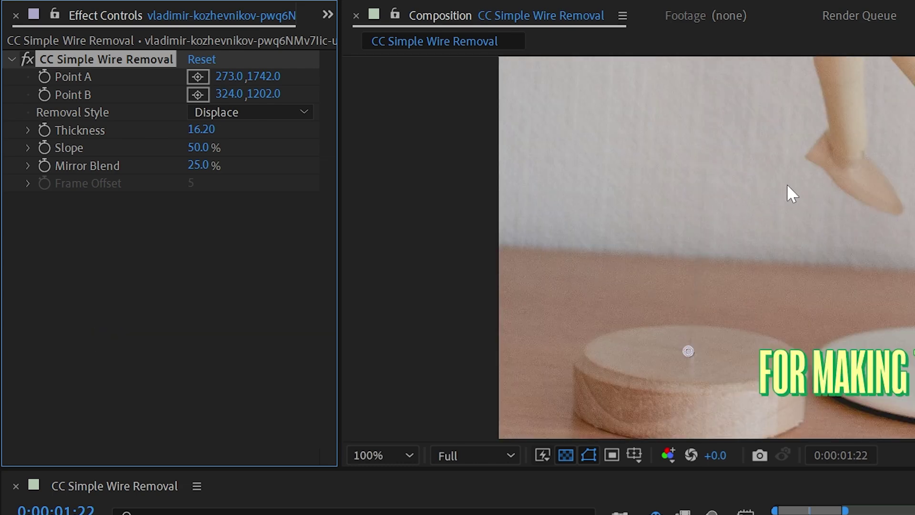
{"action": "left_click_drag", "start_coordinate": [788, 192], "coordinate": [686, 302]}
{"action": "scroll", "coordinate": [686, 302], "scroll_direction": "down", "scroll_amount": 4}
Duplicate CC Simple Wire Removal and move the copy's Point B to 738, 1278 and Point A to 677, 1762.
{"action": "left_click", "coordinate": [111, 62]}
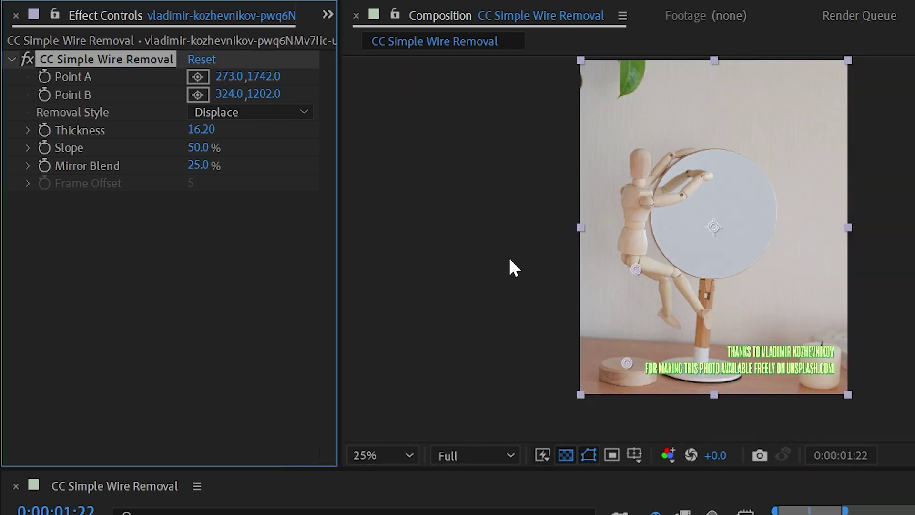
{"action": "scroll", "coordinate": [674, 276], "scroll_direction": "up", "scroll_amount": 2}
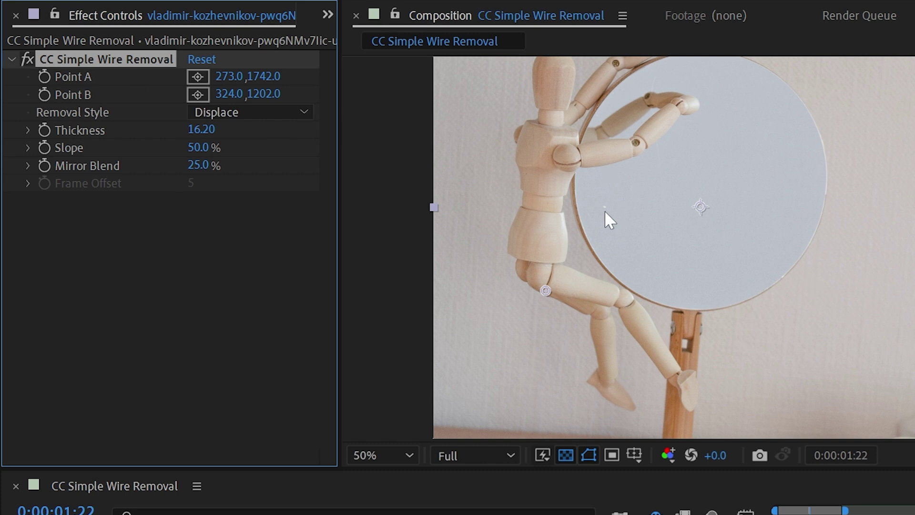
{"action": "key", "text": "ctrl+d"}
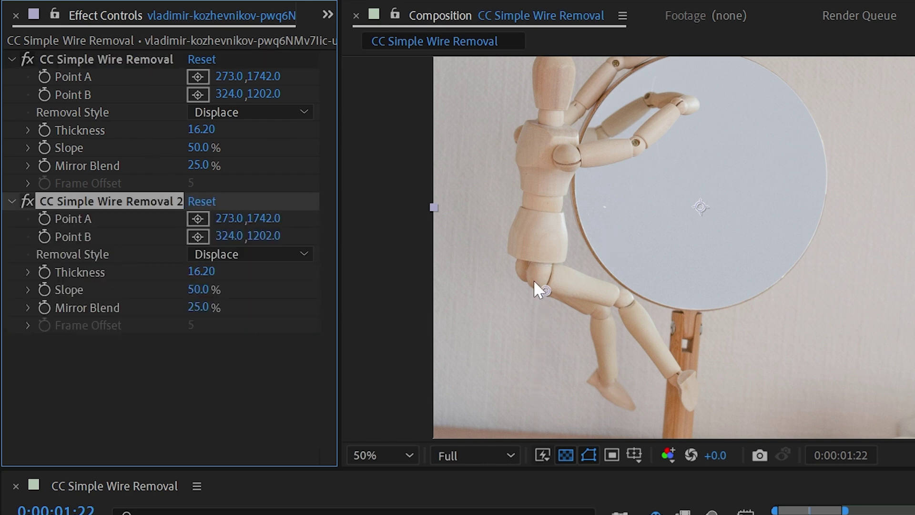
{"action": "left_click_drag", "start_coordinate": [533, 279], "coordinate": [624, 166]}
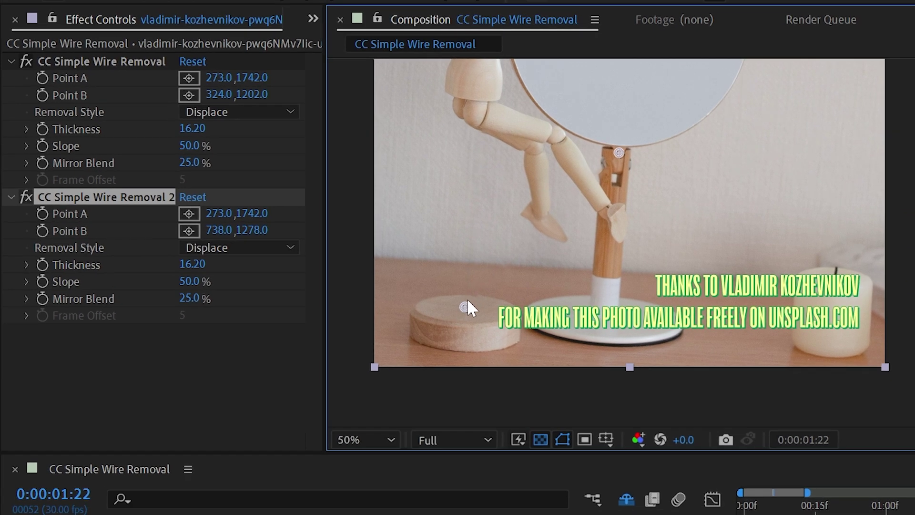
{"action": "left_click_drag", "start_coordinate": [464, 306], "coordinate": [599, 313]}
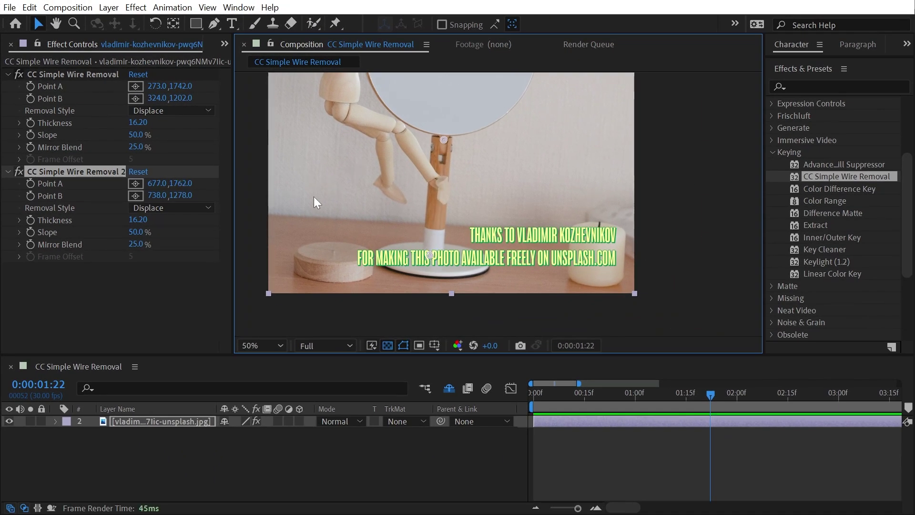
{"action": "scroll", "coordinate": [319, 185], "scroll_direction": "down", "scroll_amount": 1}
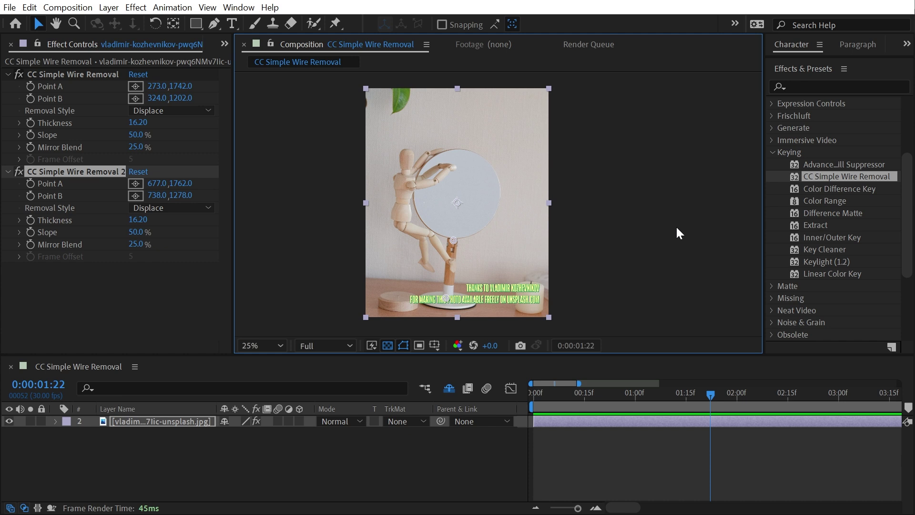